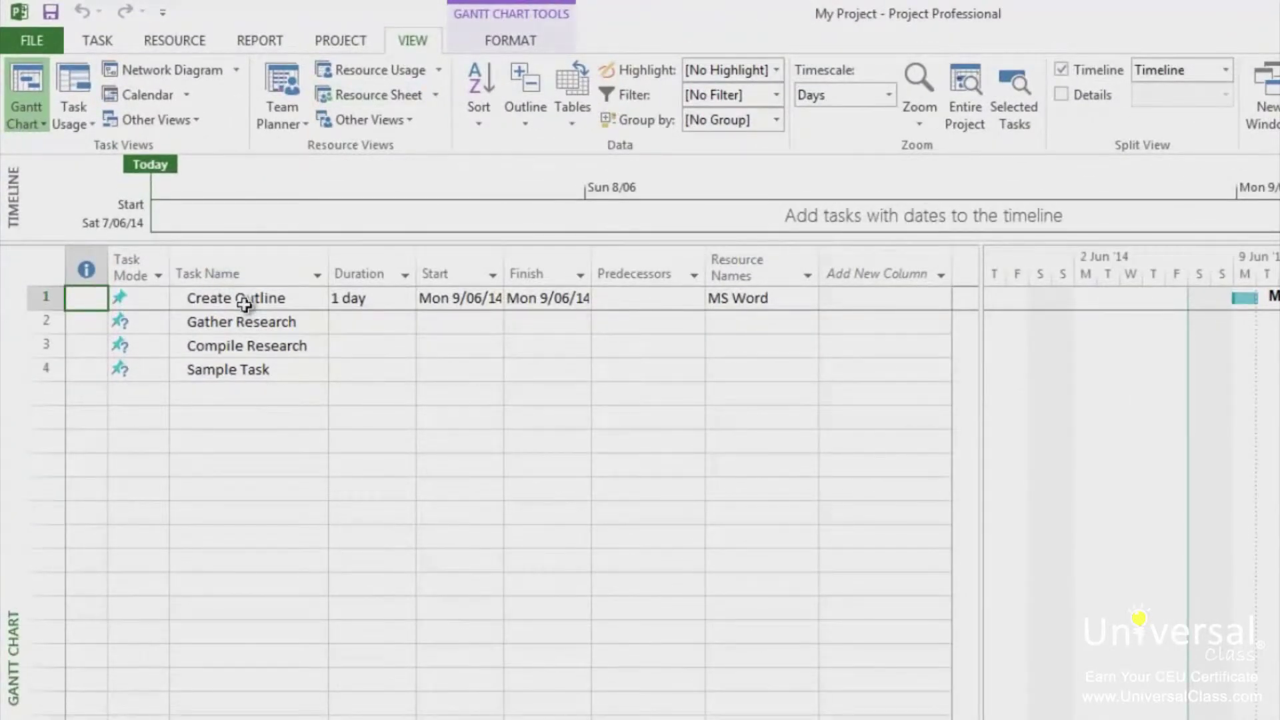
- Insert a summary task above Create Outline and name it 'Our Summary Task'
left_click(247, 306)
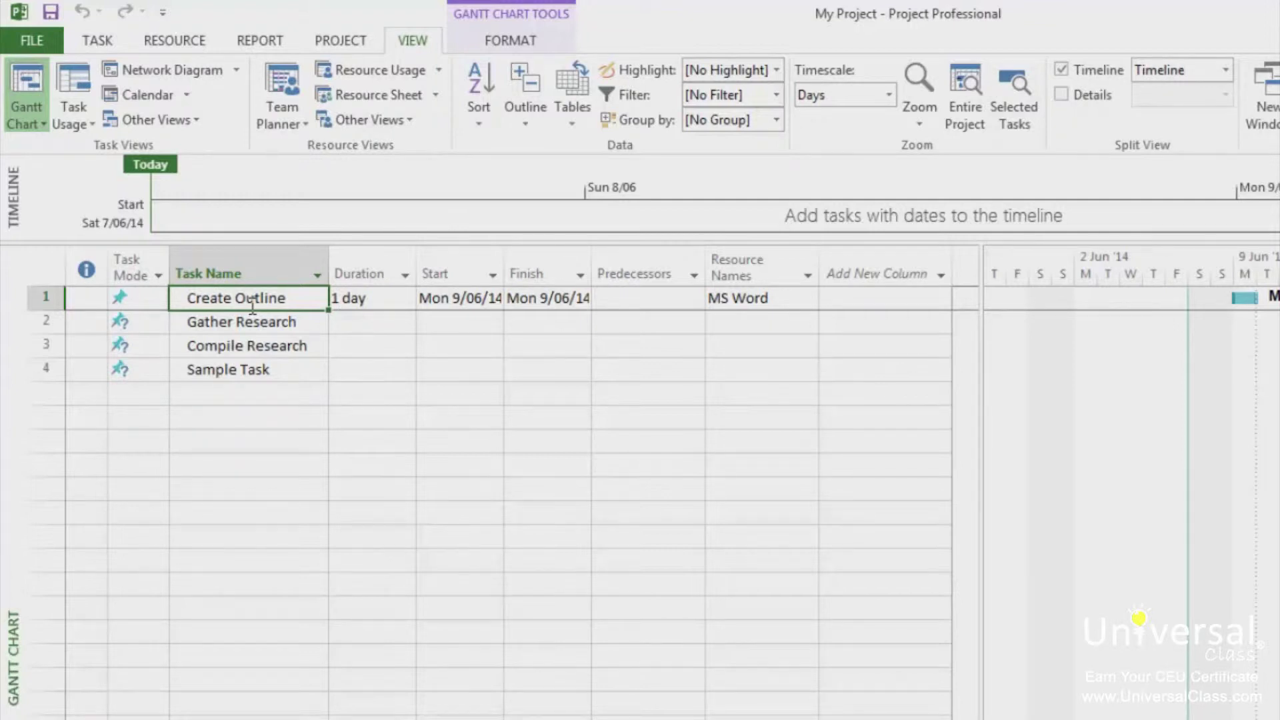
left_click(97, 44)
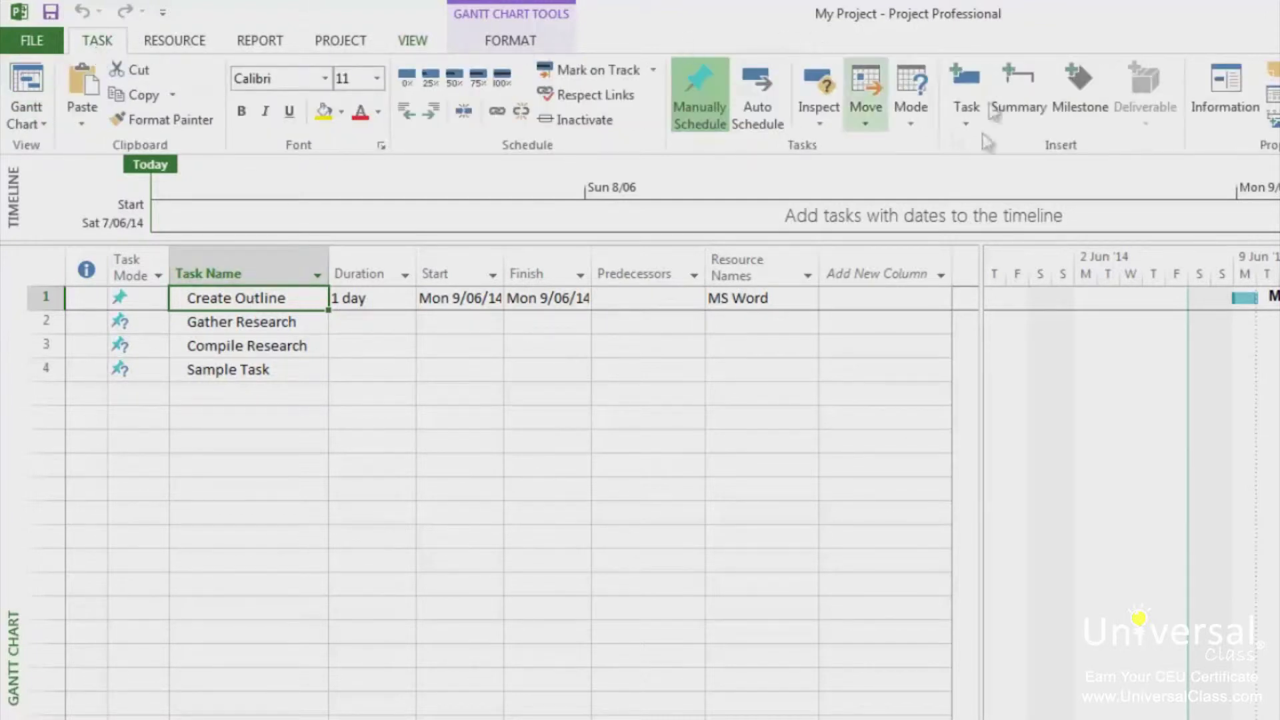
left_click(1018, 87)
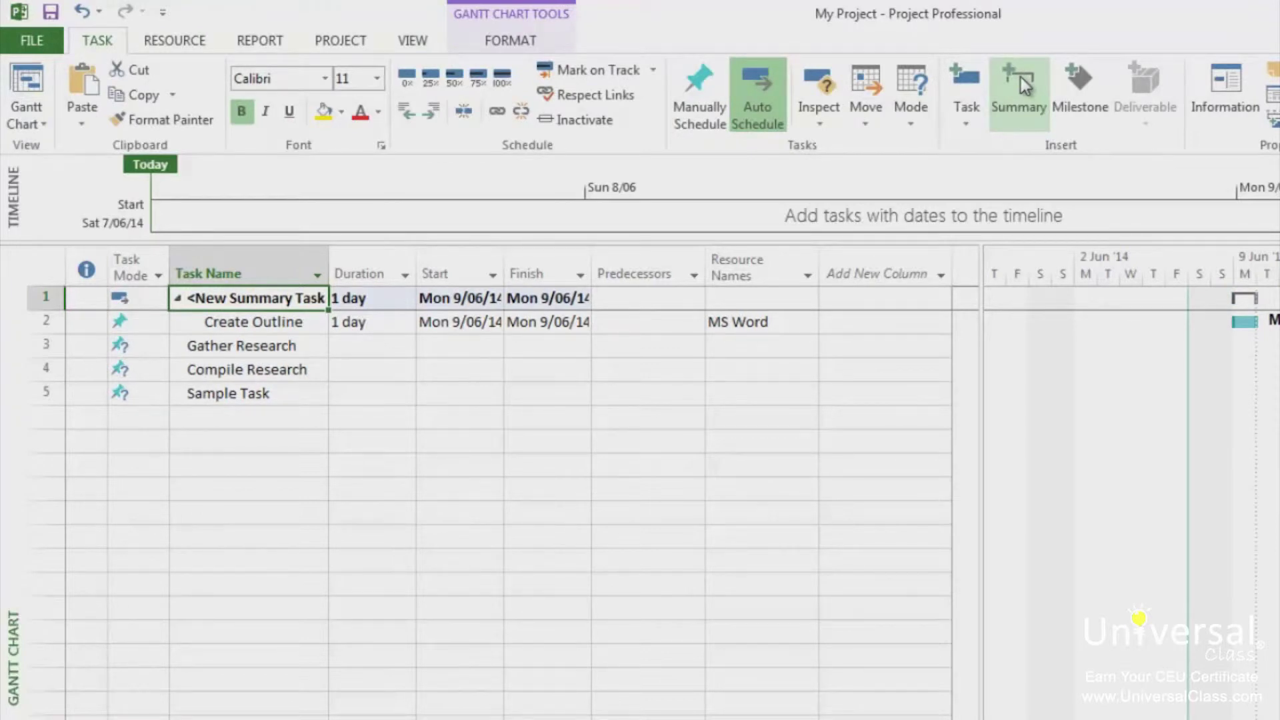
left_click(269, 304)
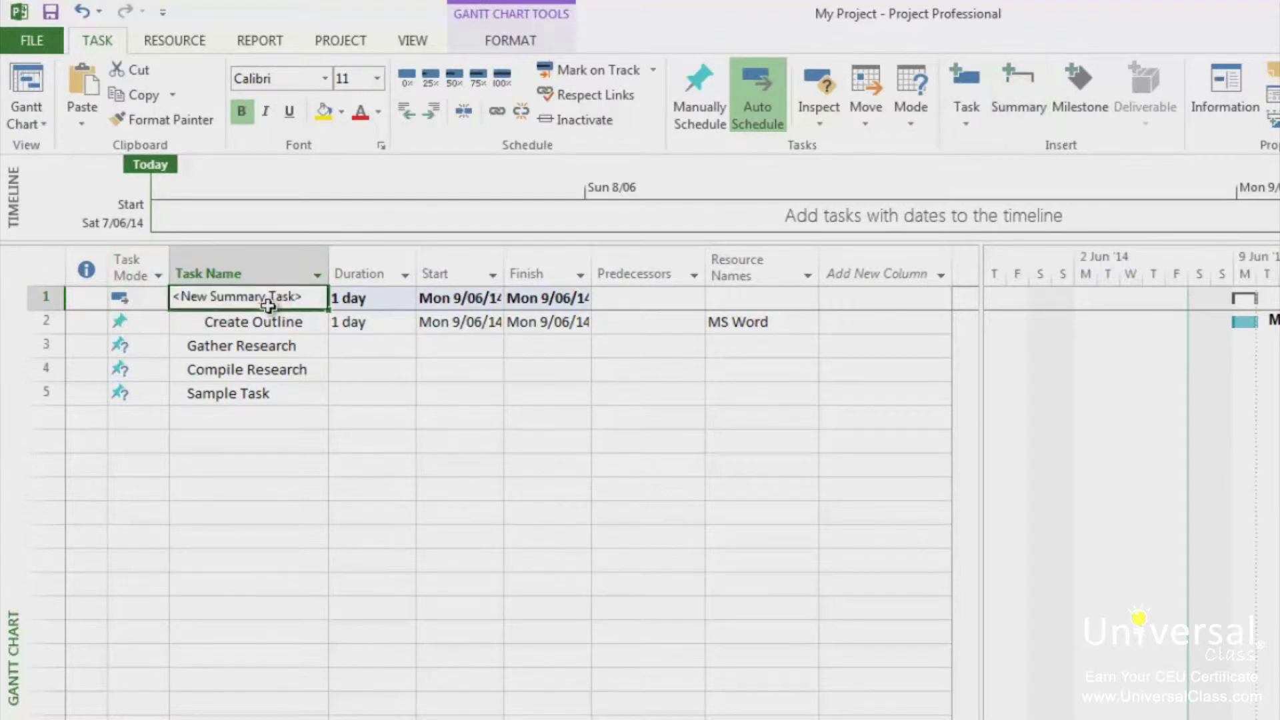
type("Our Summa")
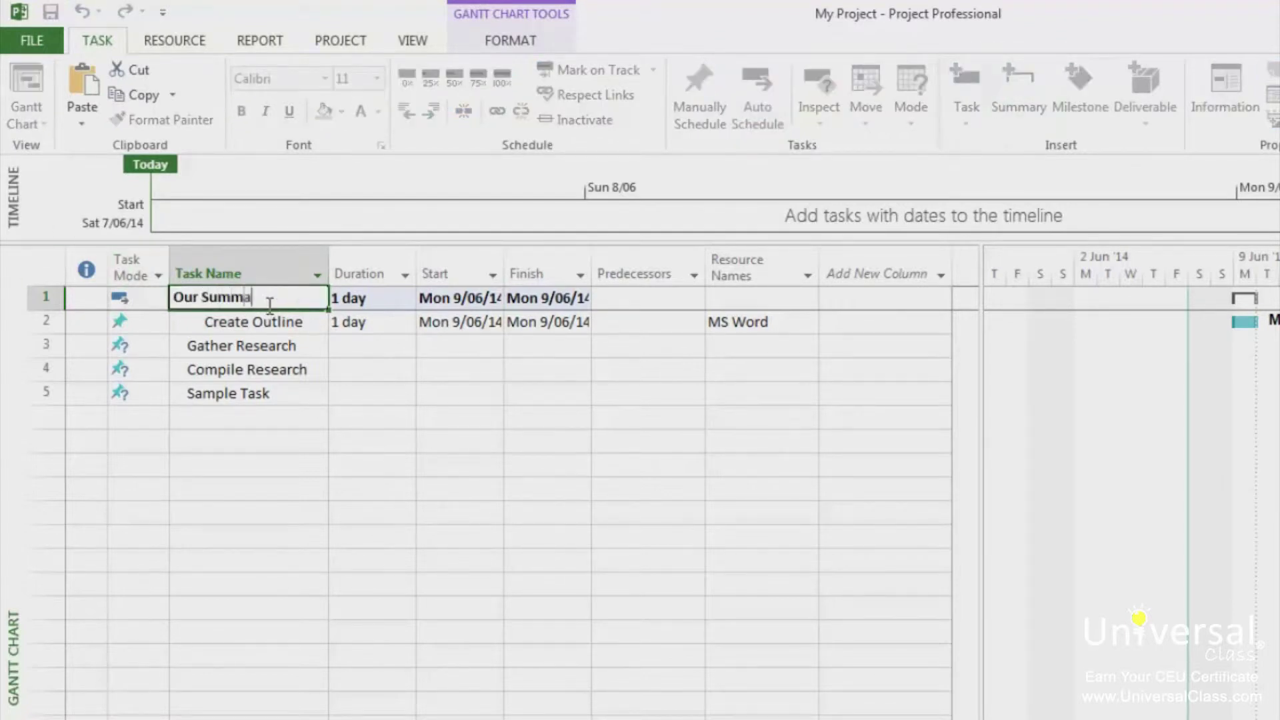
type("ry Task")
key("Return")
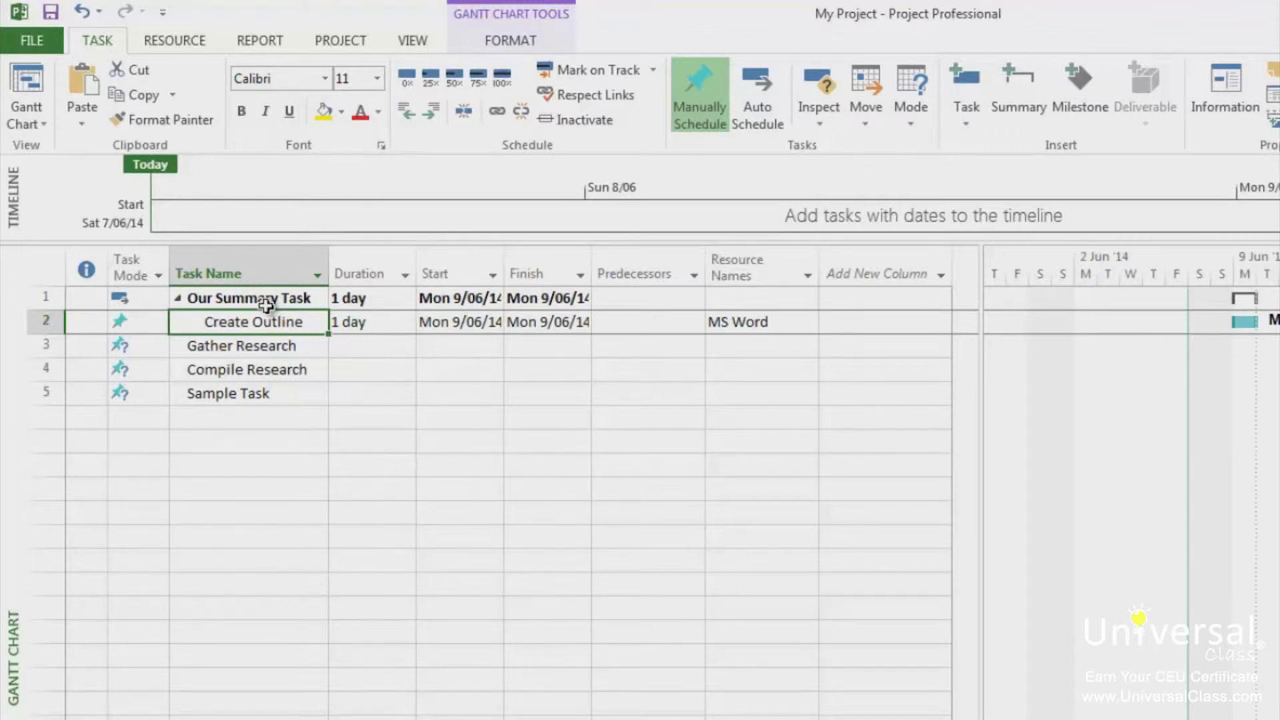
- Indent Gather Research one level under Our Summary Task
left_click(180, 300)
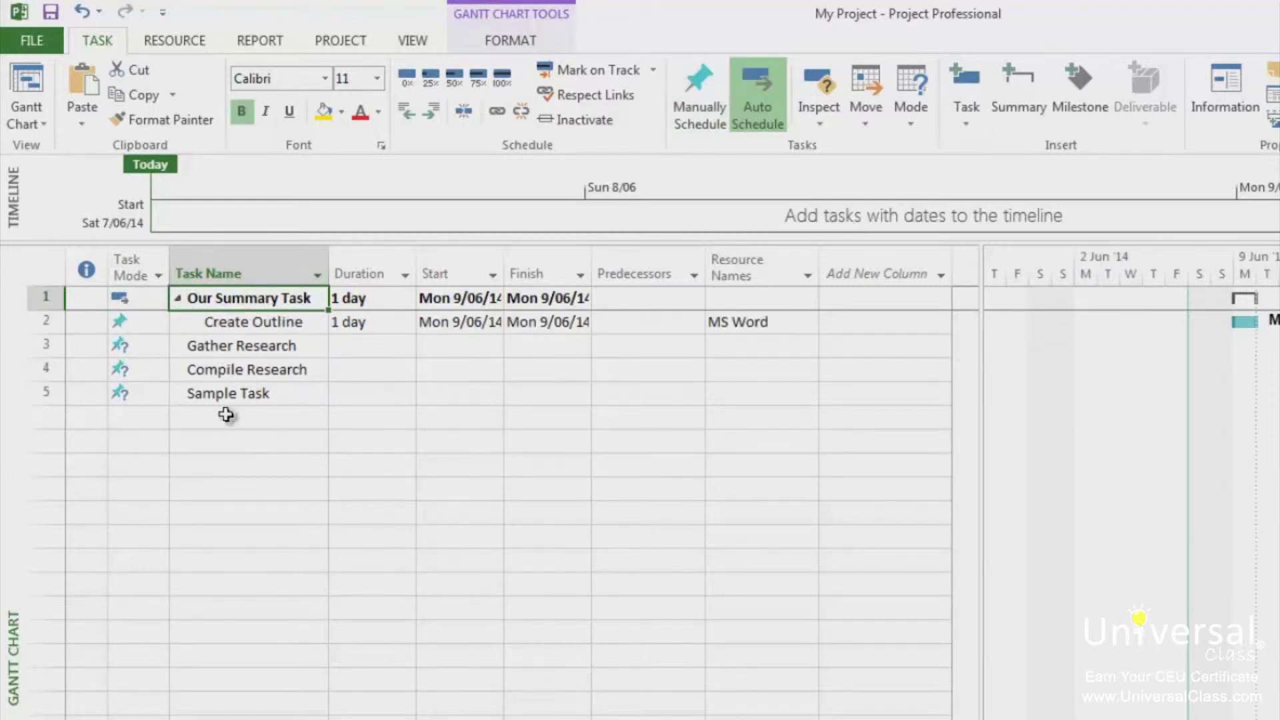
left_click(279, 325)
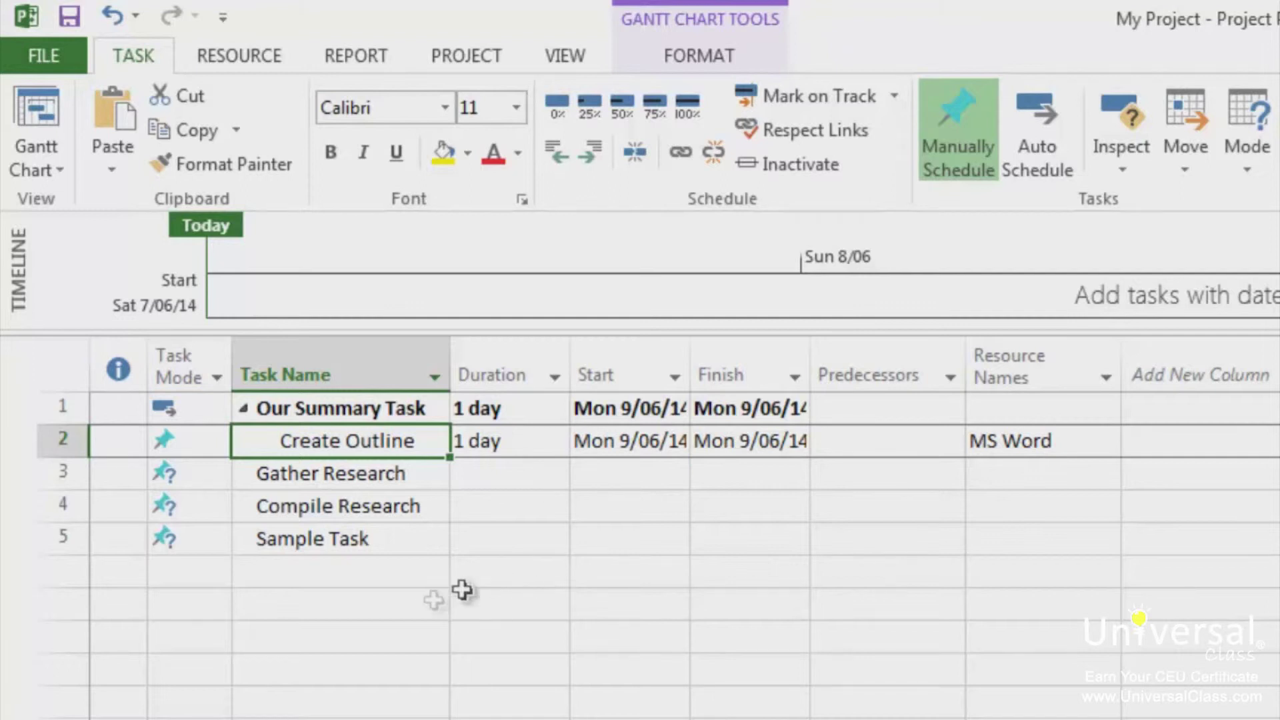
left_click(400, 478)
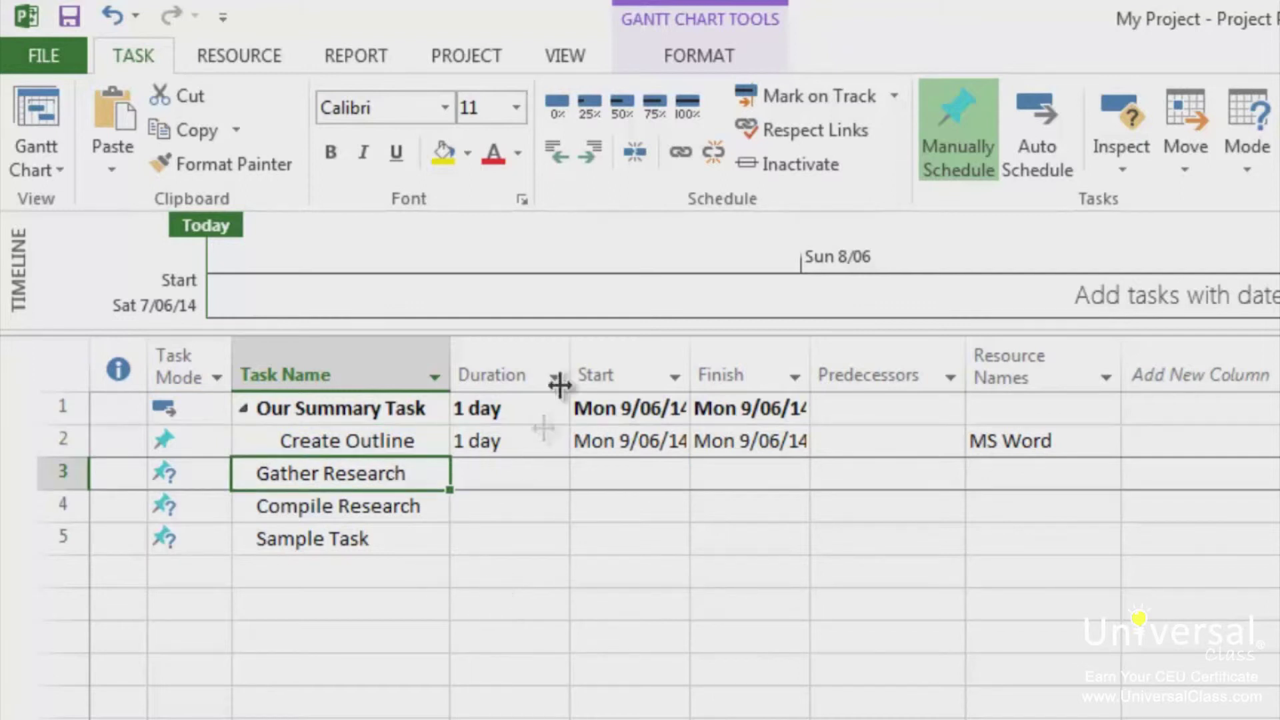
left_click(603, 157)
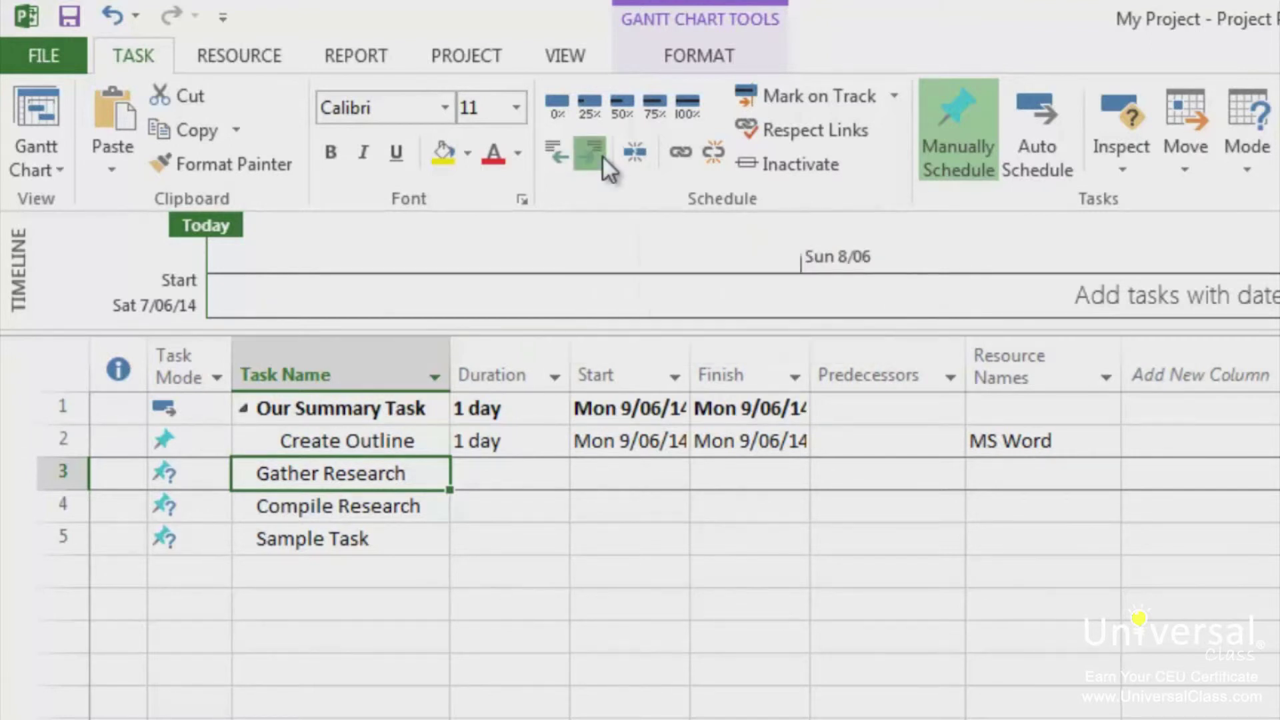
left_click(566, 161)
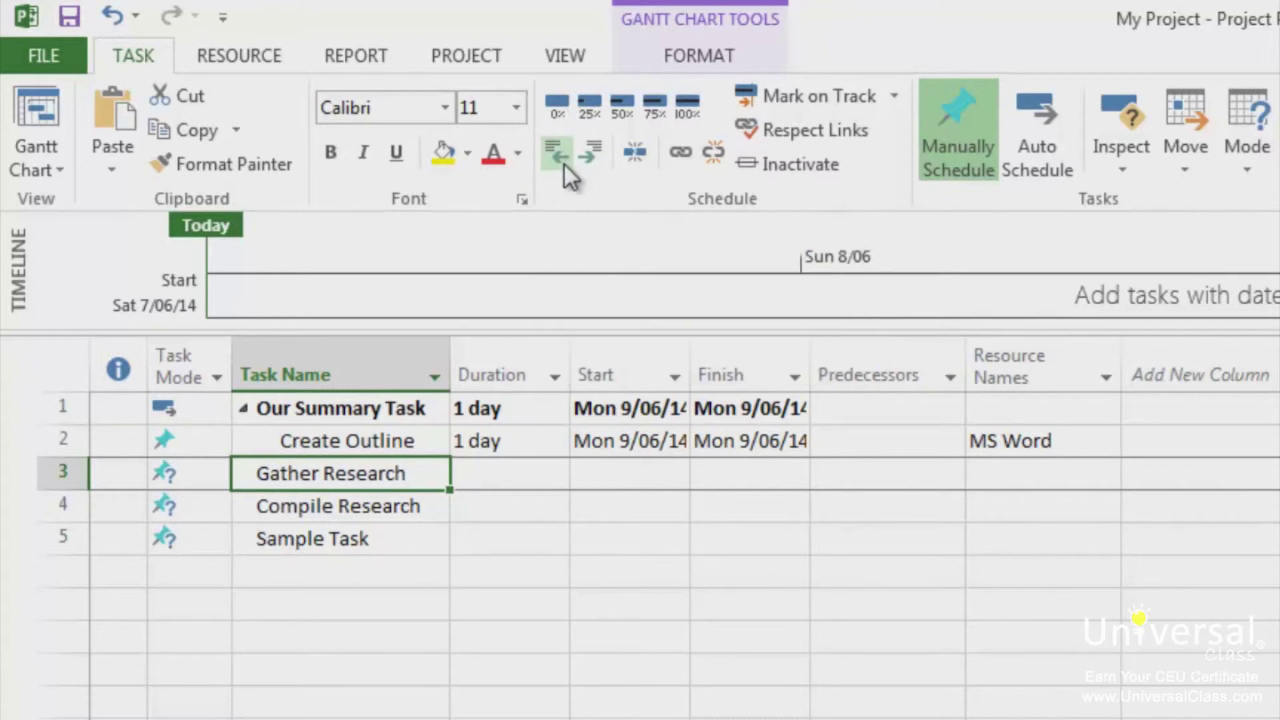
left_click(588, 166)
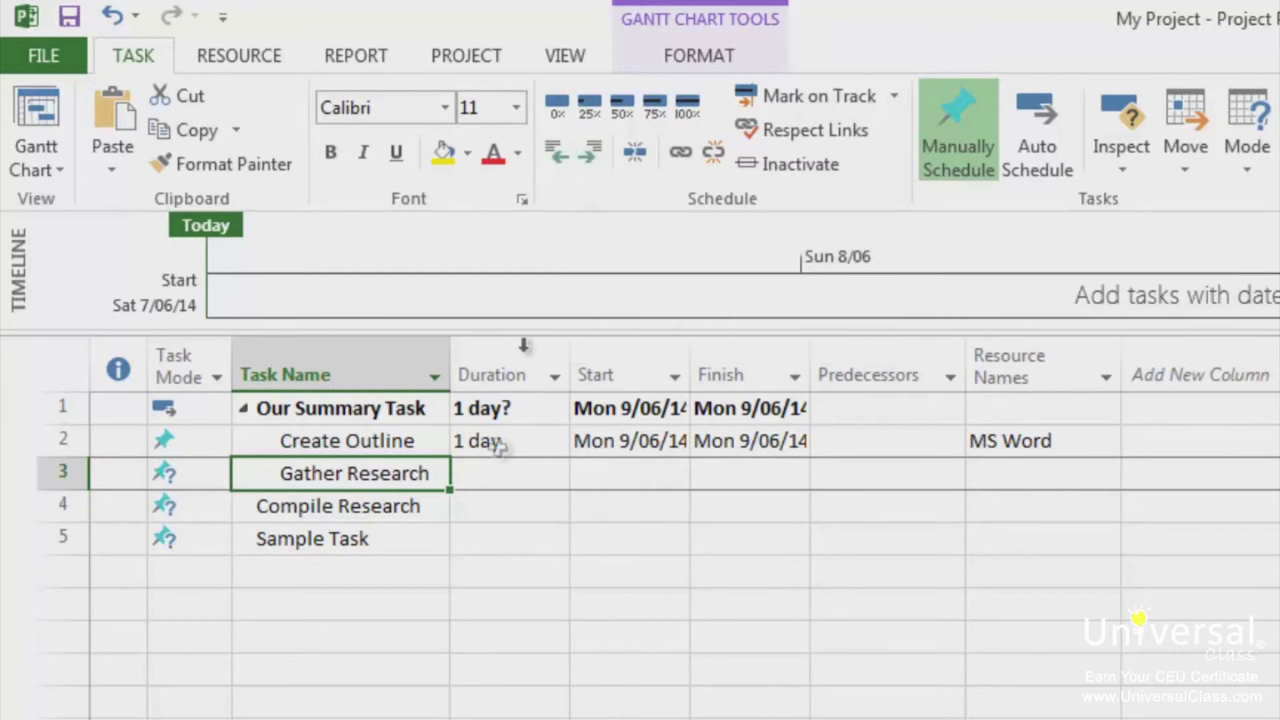
- Indent Compile Research and Sample Task under Our Summary Task
left_click(394, 512)
left_click(590, 152)
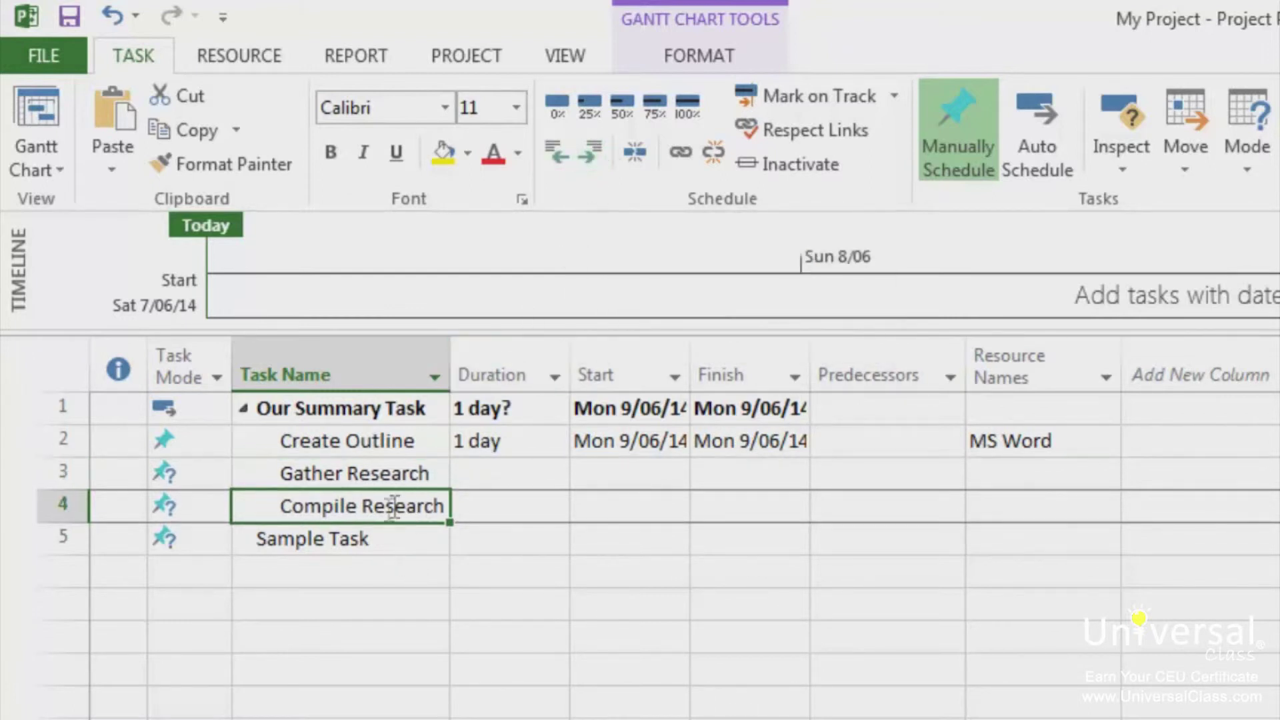
left_click(371, 538)
left_click(588, 153)
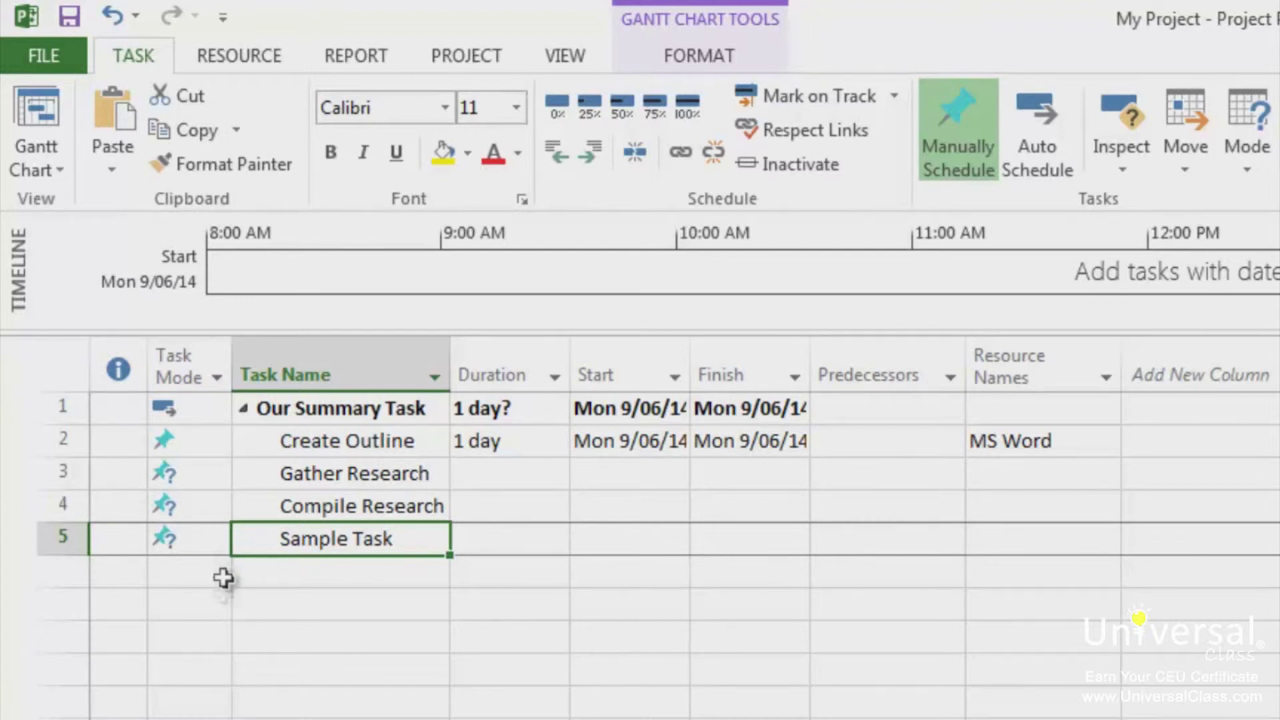
- Insert a 'Divide Lessons' task above Gather Research and indent Gather Research beneath it
left_click(358, 474)
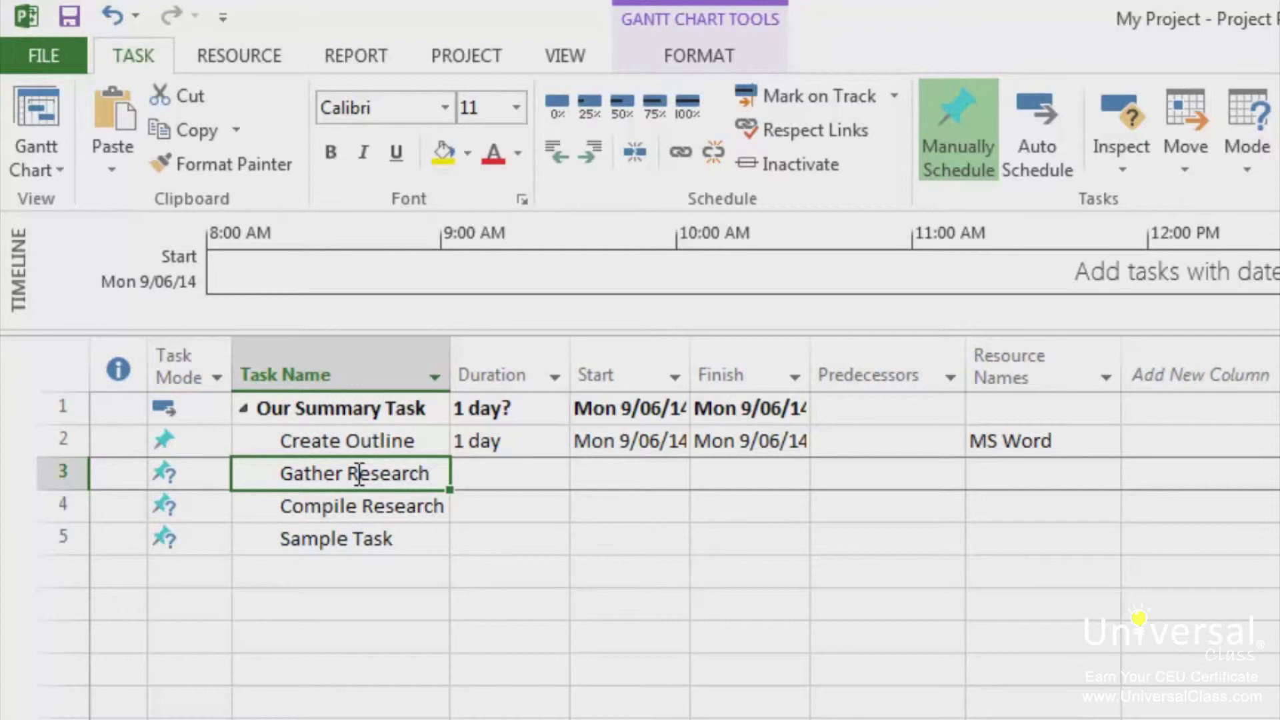
right_click(358, 474)
left_click(495, 670)
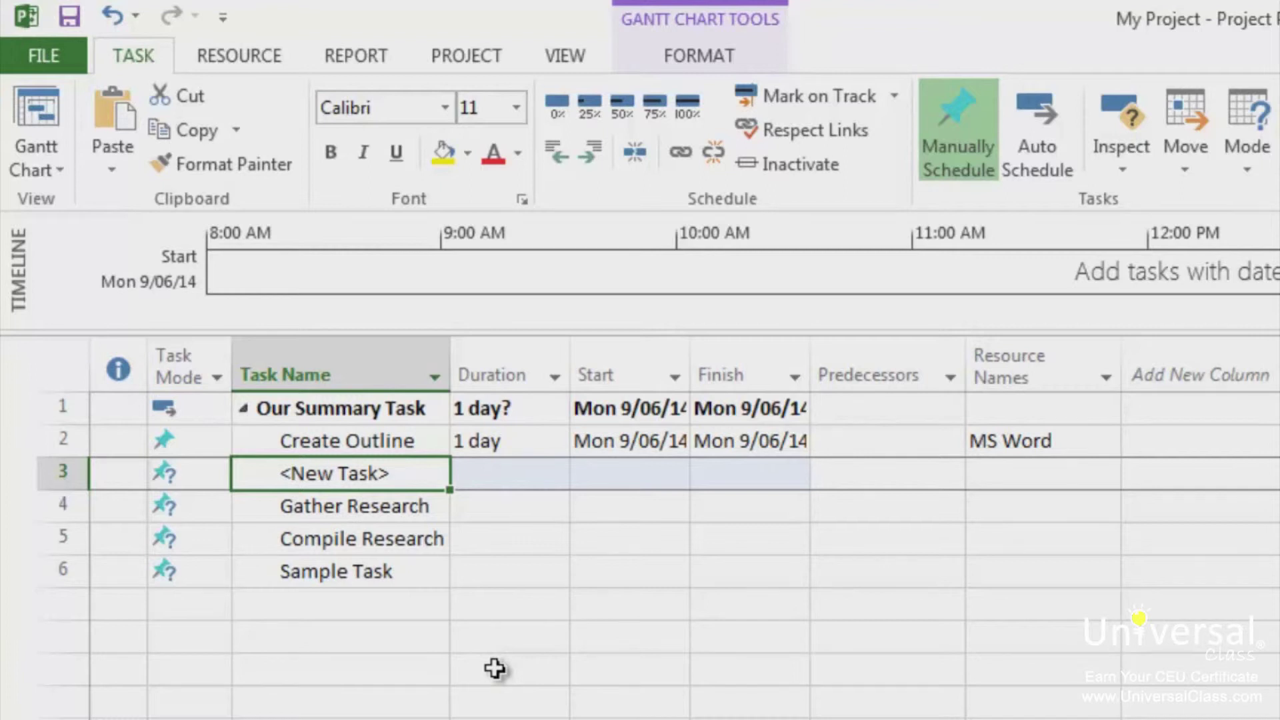
type("Divide Le")
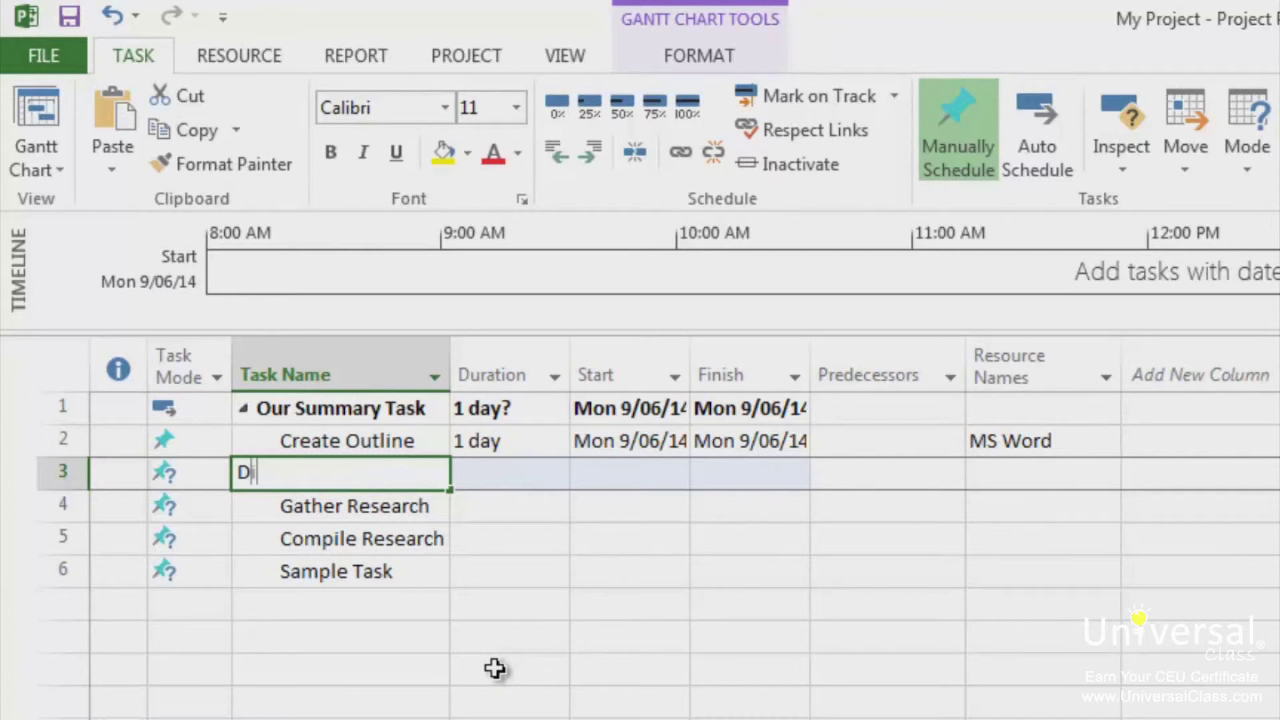
type("ssons")
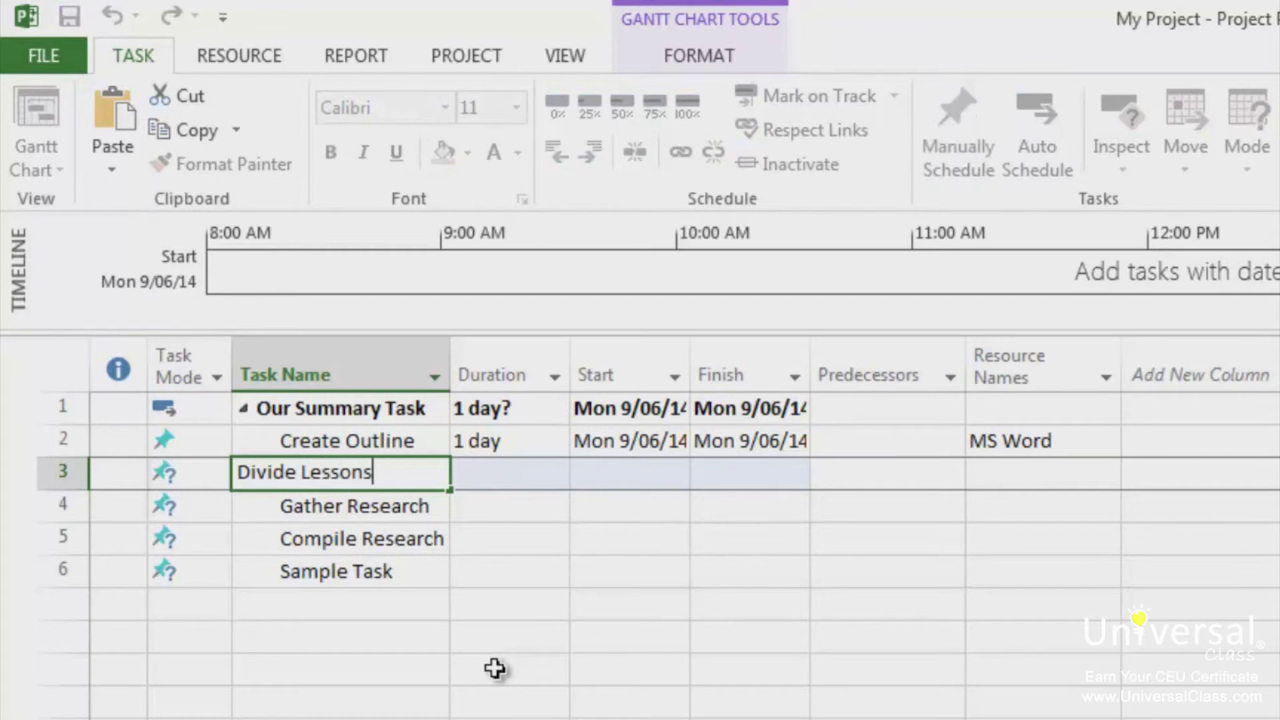
key("Return")
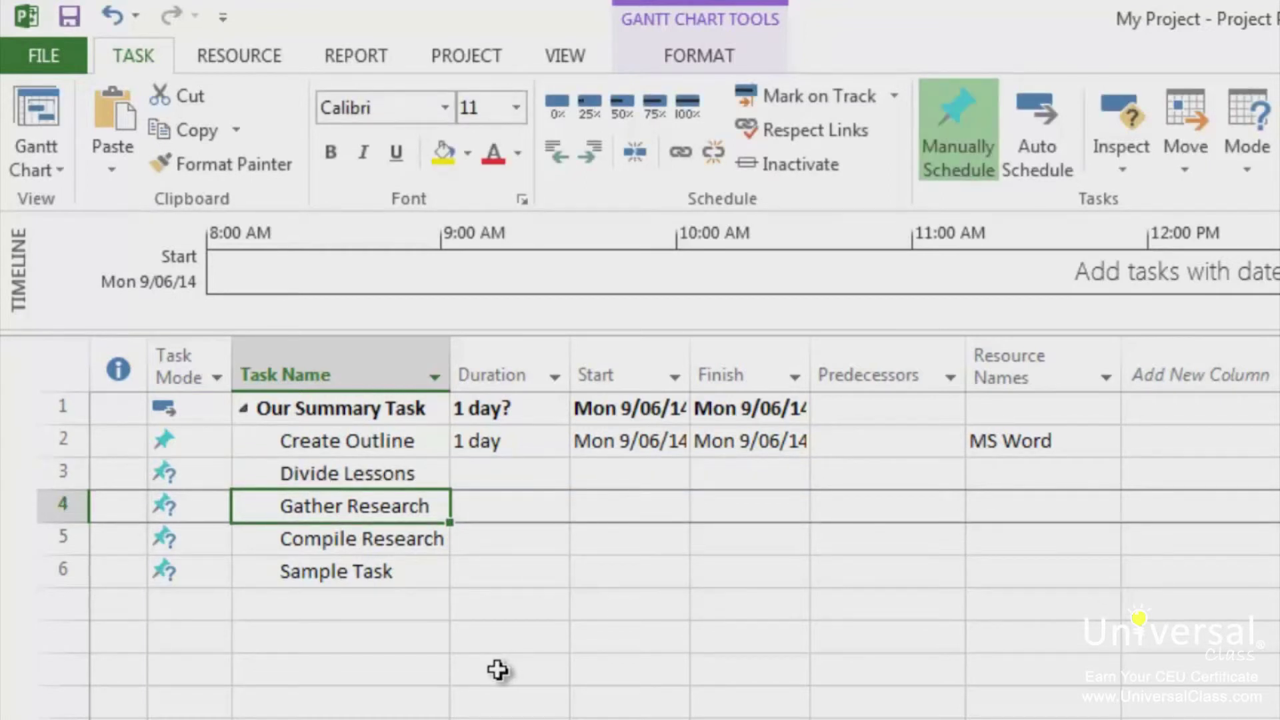
left_click(589, 152)
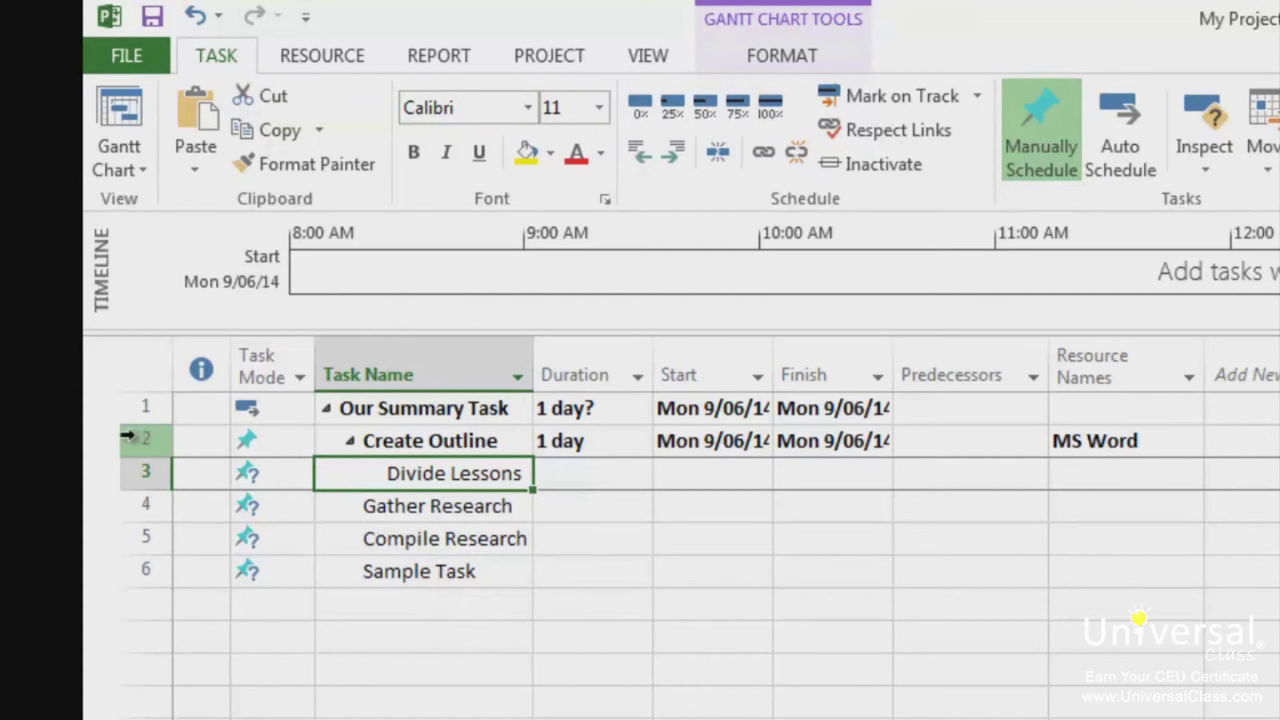
- Select the entire Gather Research row
left_click(143, 511)
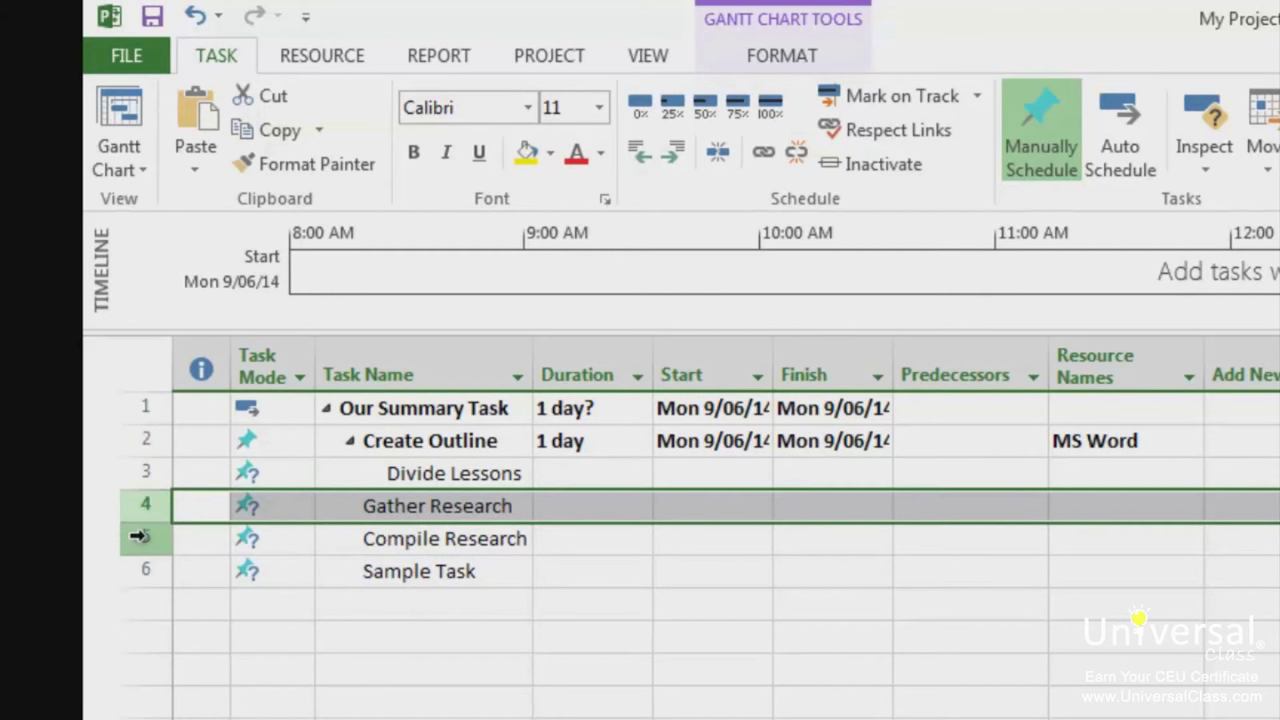
- Move the Compile Research row below Sample Task so it becomes the last task
left_click(145, 538)
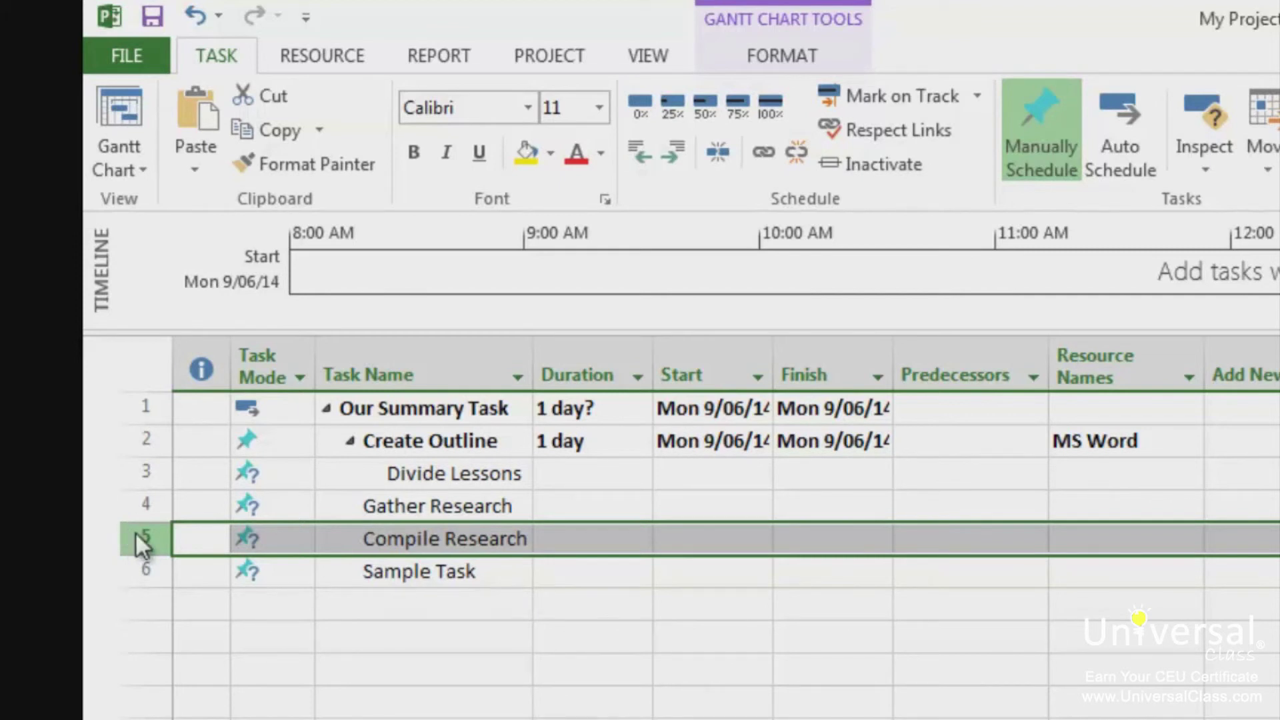
left_click_drag(135, 530, 139, 578)
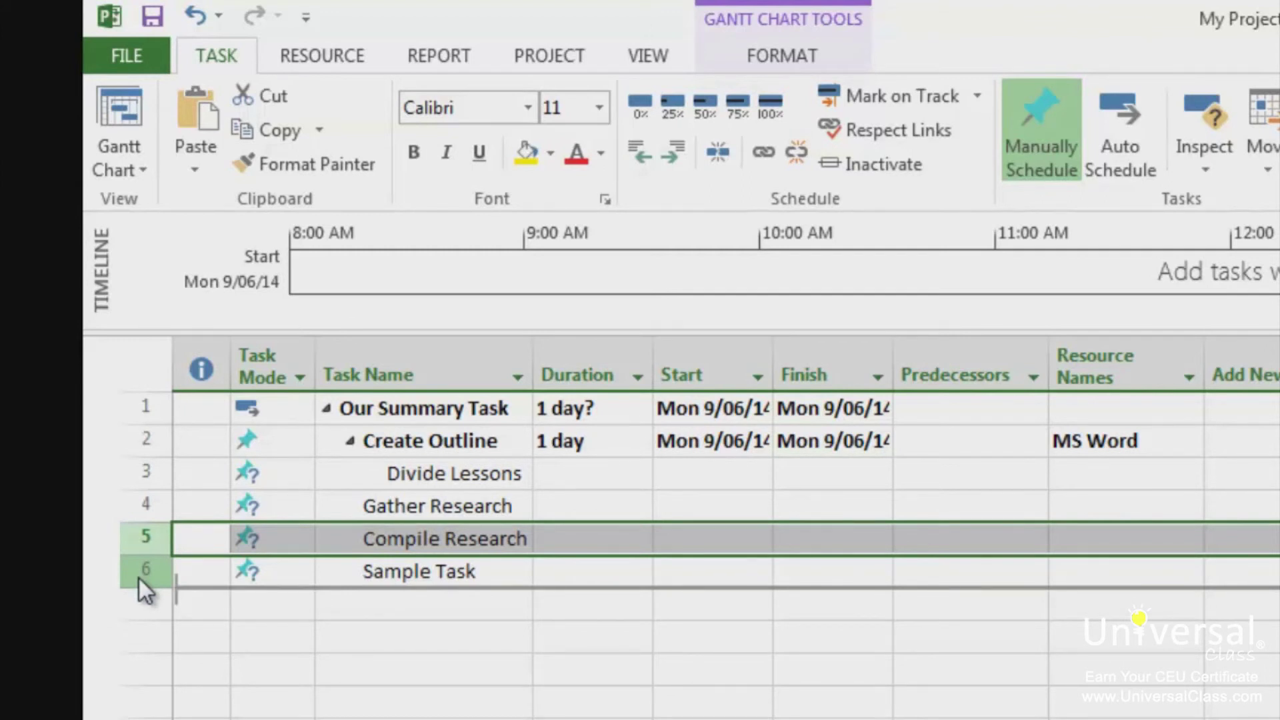
left_click_drag(139, 577, 136, 578)
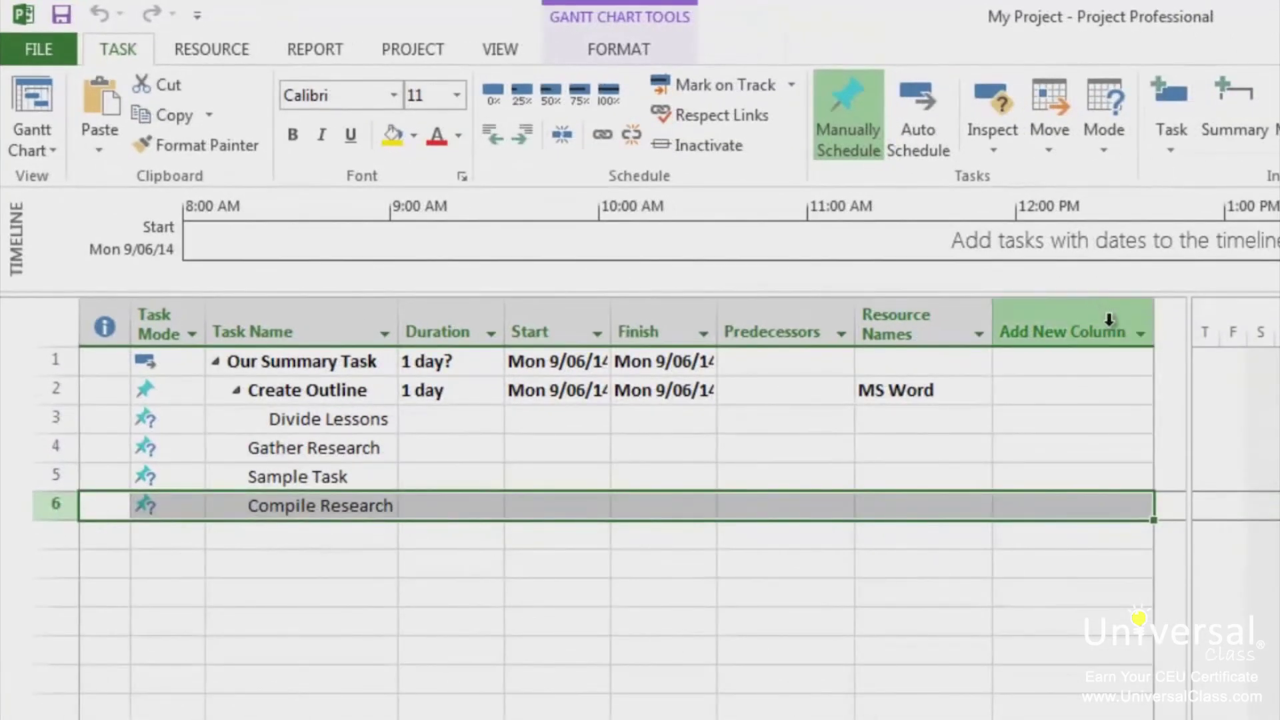
left_click(1107, 314)
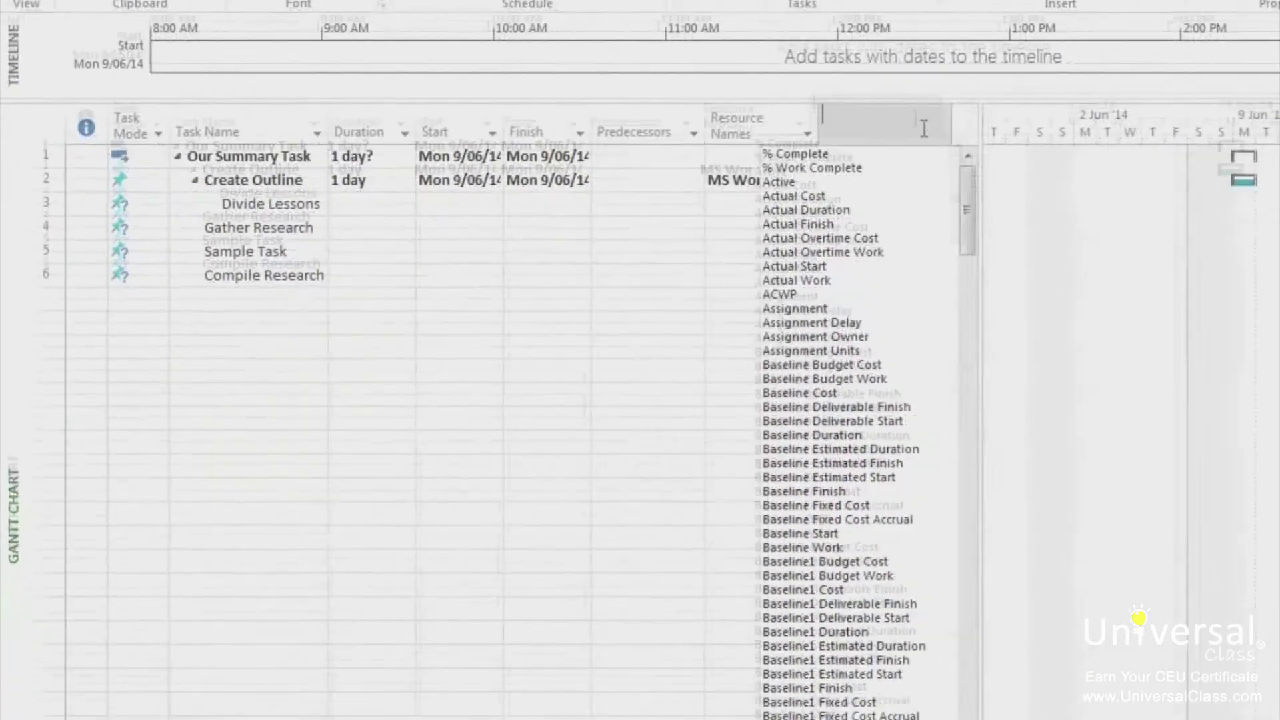
- Add a WBS column numbering the tasks 1, 1.1, 1.1.1, 1.2, 1.3 and 1.4
left_click_drag(863, 77, 869, 674)
left_click(694, 653)
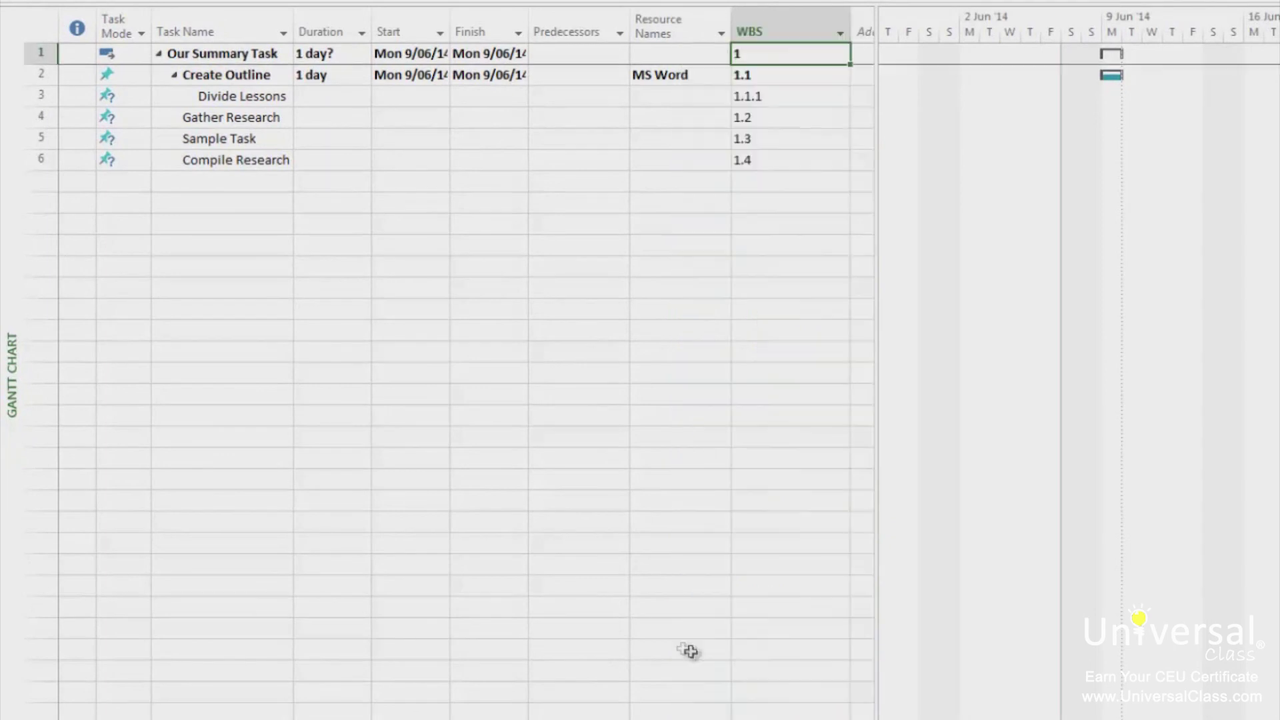